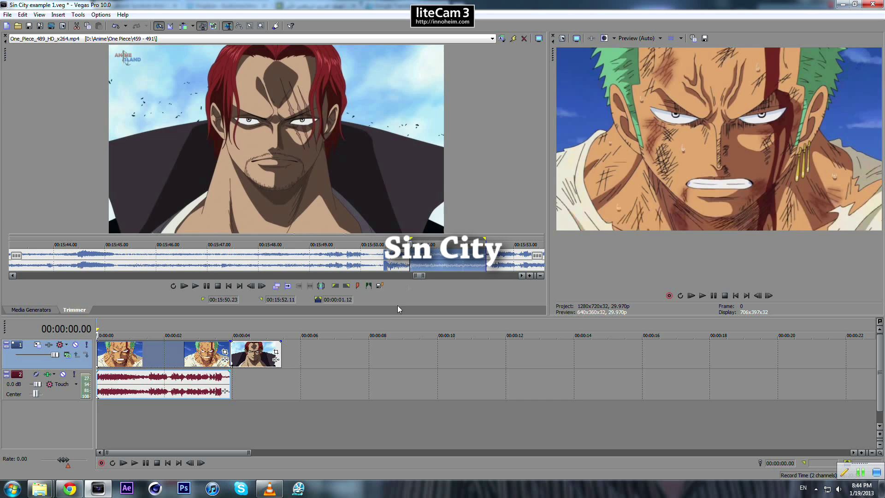
# Step: Bring up the finished Shanks final.mp4 example playing in VLC media player
pyautogui.click(269, 489)
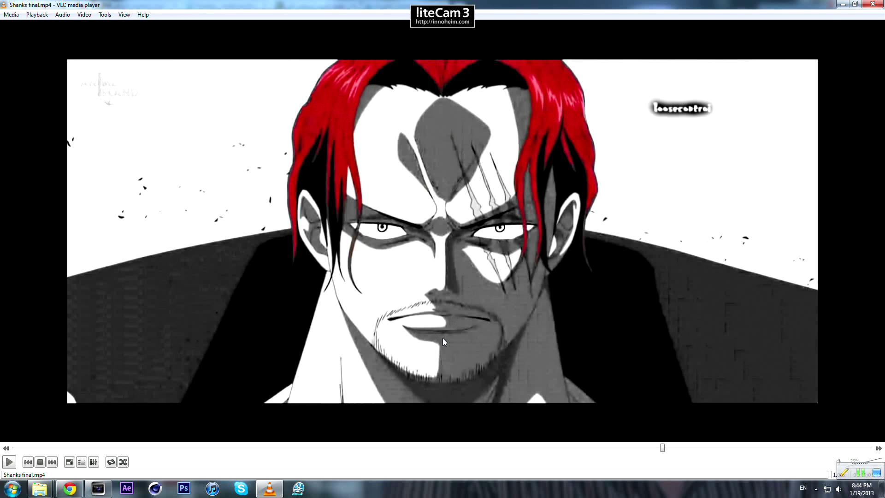
# Step: Back in Vegas, move the Shanks clip later on the timeline, leaving a gap
pyautogui.click(109, 487)
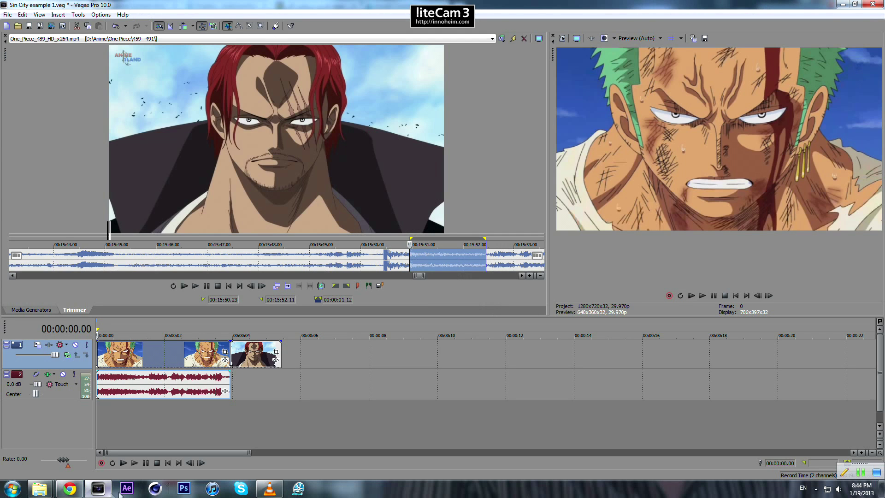
pyautogui.moveTo(239, 361); pyautogui.dragTo(295, 363)
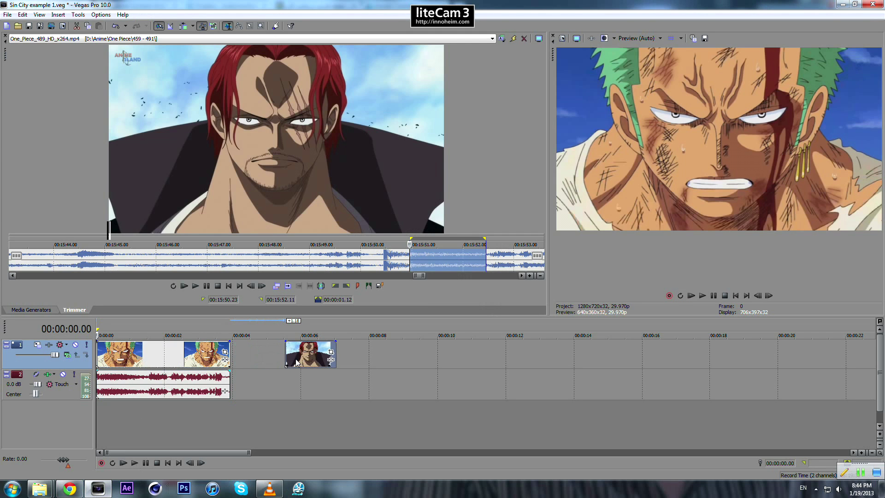
pyautogui.scroll(5, 304, 361)
pyautogui.scroll(-3, 306, 360)
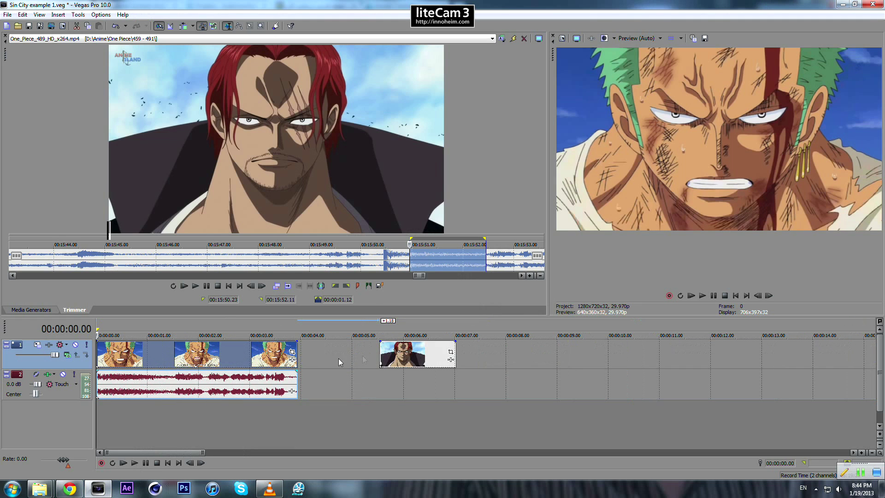
pyautogui.click(285, 361)
pyautogui.scroll(2, 285, 361)
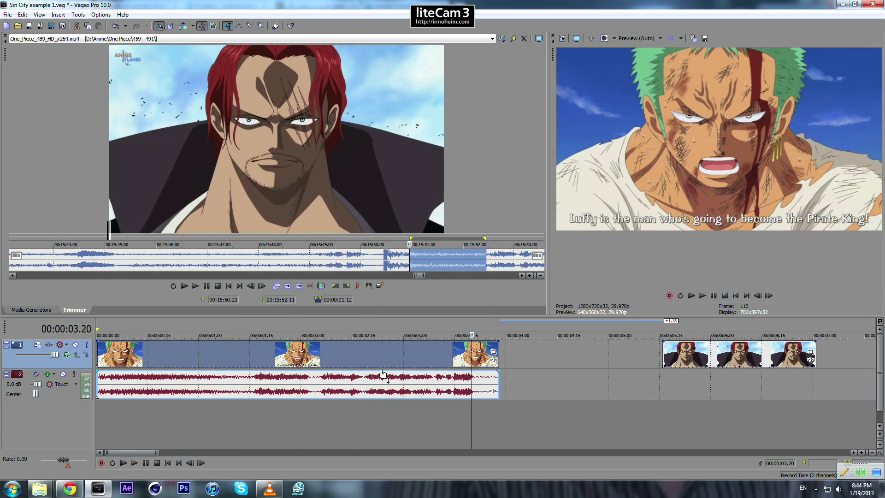
# Step: Add Sony Color Corrector (Secondary) to the Zoro clip's effects chain
pyautogui.click(493, 362)
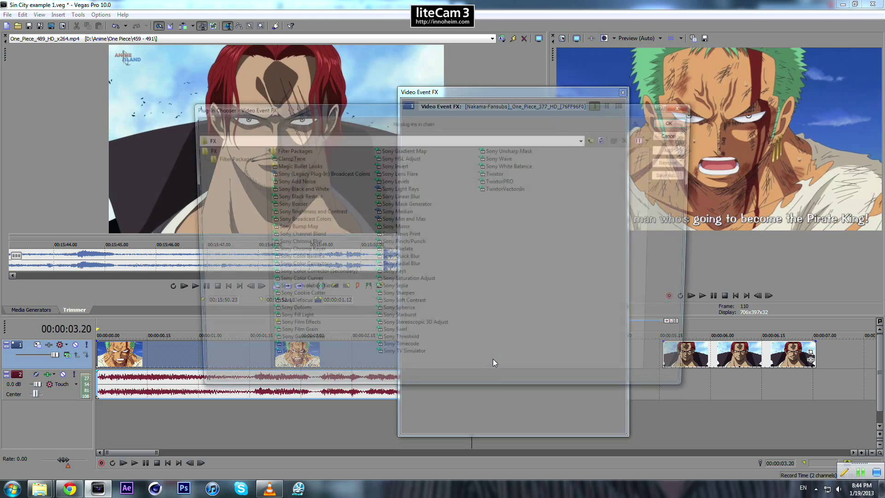
pyautogui.click(291, 275)
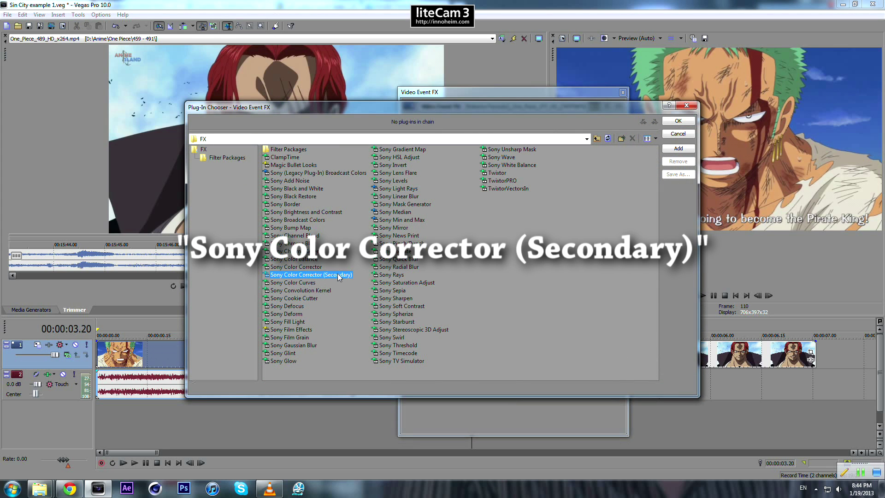
pyautogui.click(677, 148)
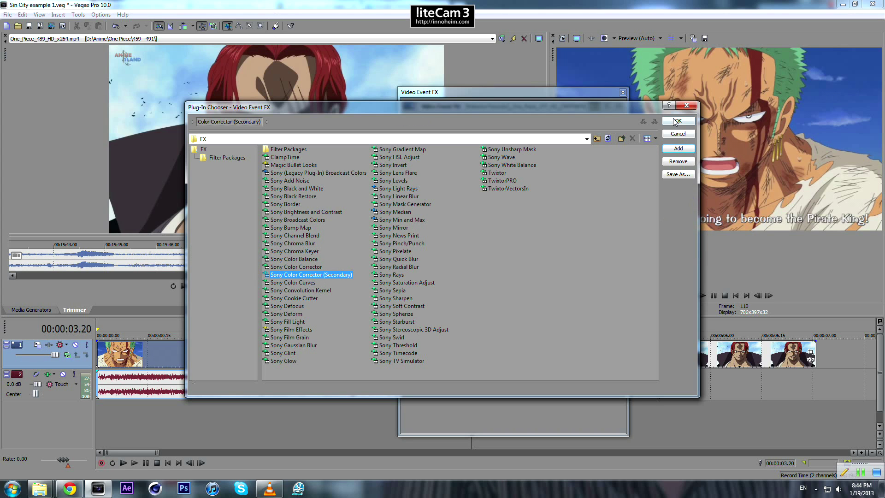
pyautogui.click(676, 121)
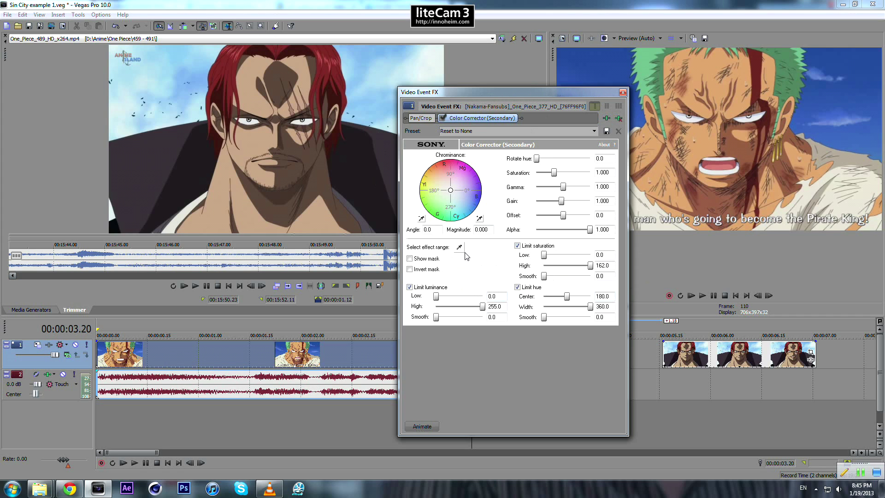
# Step: Open the Zoro clip in the Trimmer and arm the Select effect range eyedropper
pyautogui.click(215, 359)
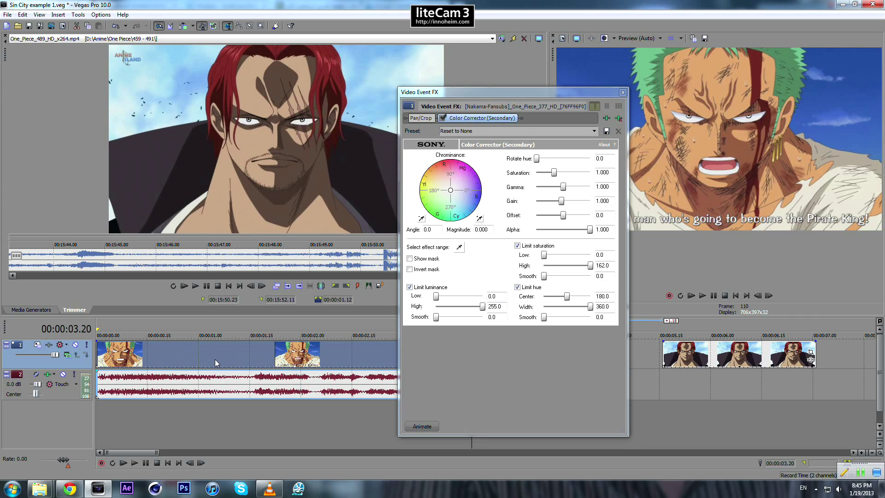
pyautogui.rightClick(216, 357)
pyautogui.click(175, 373)
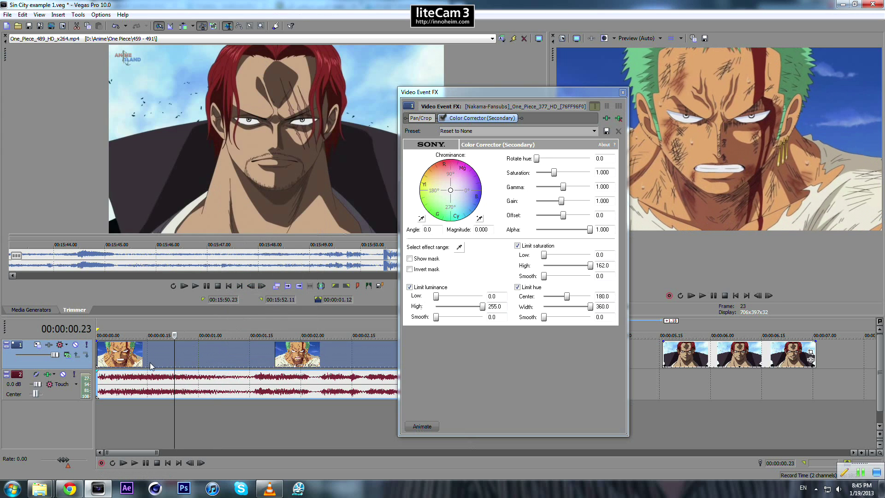
pyautogui.rightClick(176, 360)
pyautogui.click(231, 119)
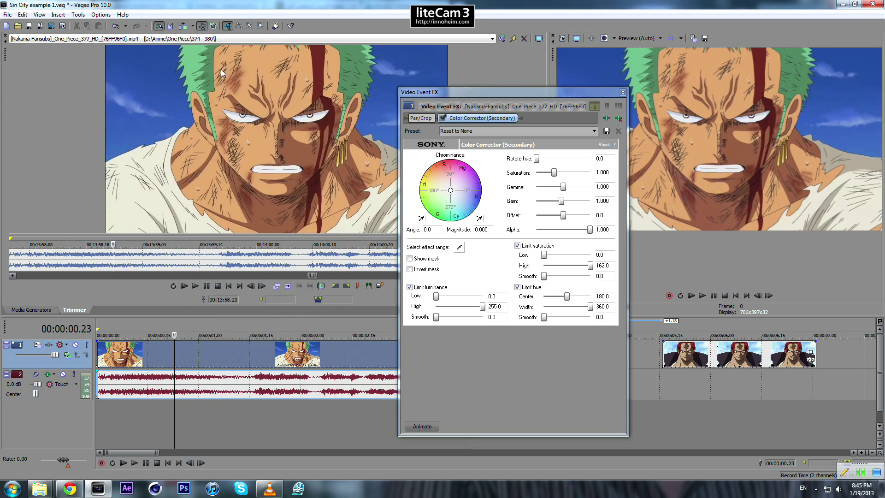
pyautogui.rightClick(177, 358)
pyautogui.click(209, 113)
pyautogui.click(460, 248)
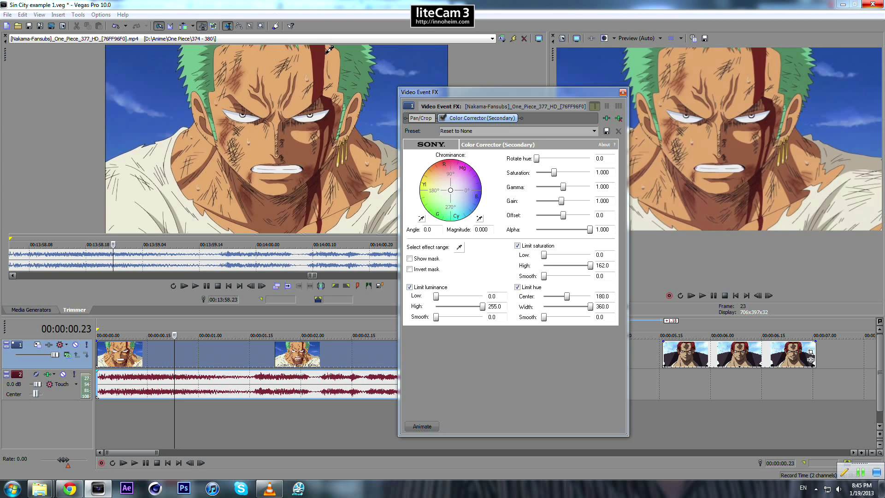
# Step: Sample the Zoro frame's colour, set Saturation to 0.000, and show the mask inverted
pyautogui.click(192, 52)
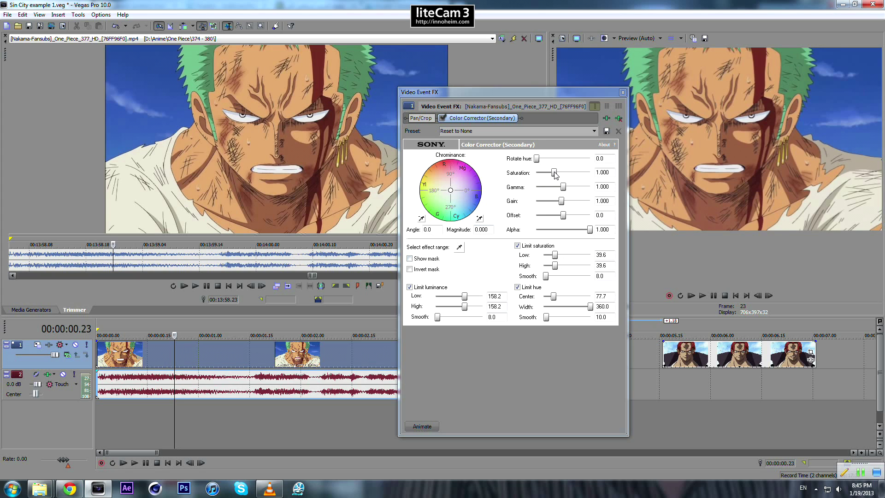
pyautogui.moveTo(554, 172); pyautogui.dragTo(520, 174)
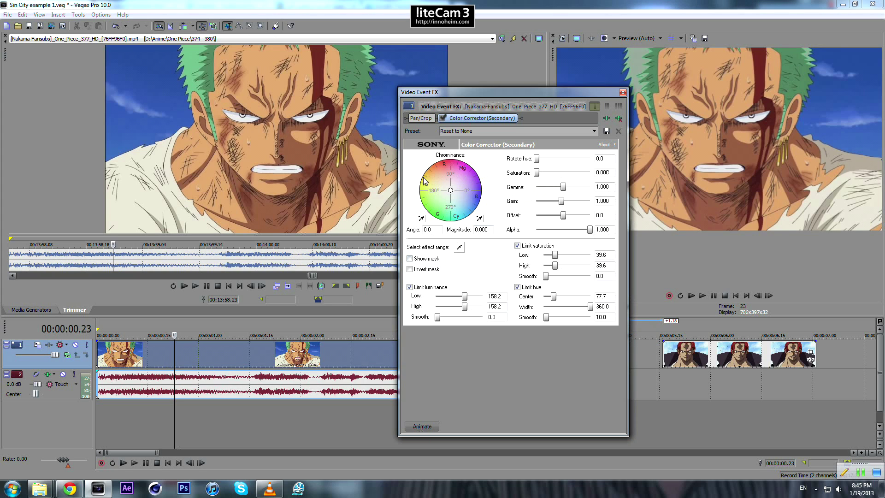
pyautogui.click(410, 259)
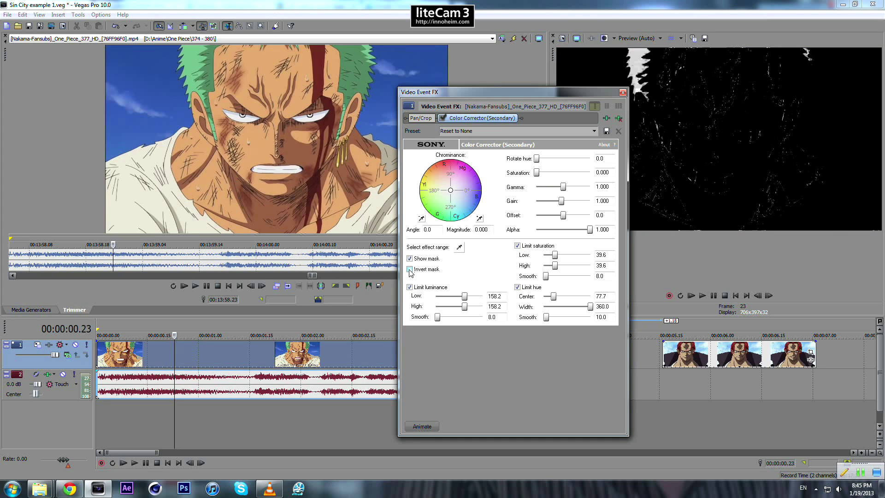
pyautogui.click(410, 269)
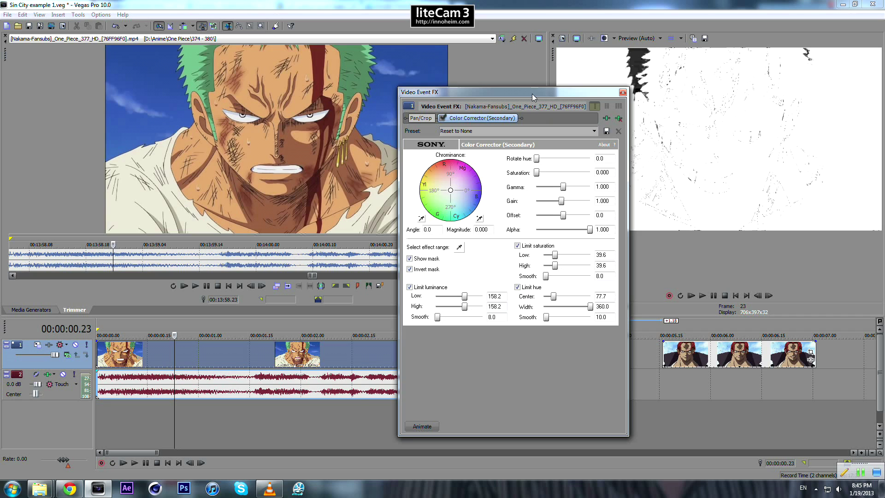
pyautogui.moveTo(536, 99); pyautogui.dragTo(523, 106)
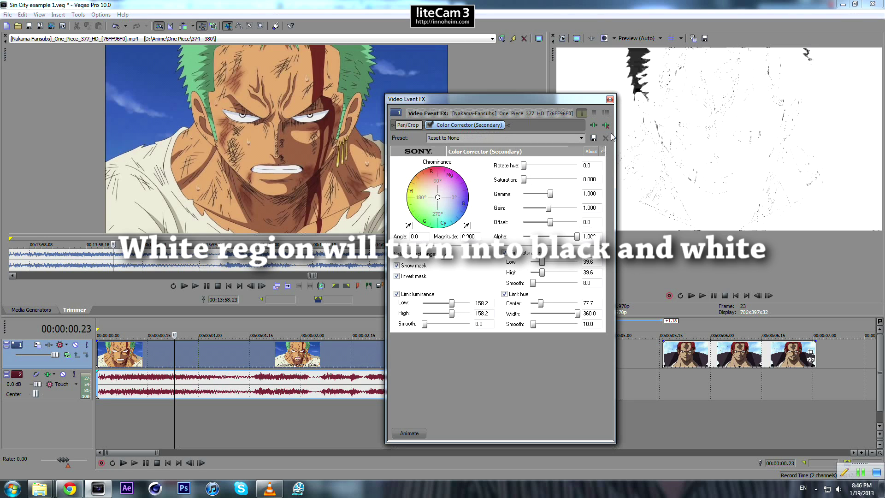
# Step: Refine Zoro's mask: luminance 138.8–159.0, hue centre 0.0, width 224.5, zero hue smoothing
pyautogui.click(396, 265)
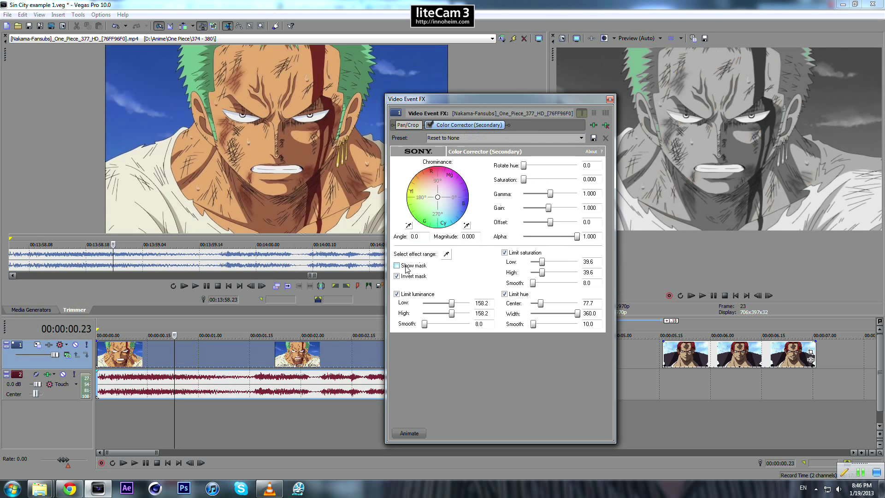
pyautogui.click(406, 269)
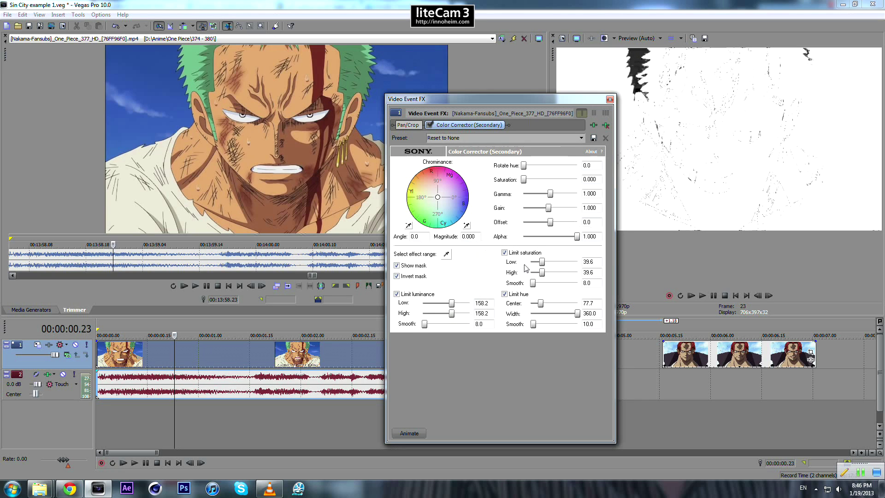
pyautogui.moveTo(543, 261)
pyautogui.mouseDown()
pyautogui.moveTo(527, 285)
pyautogui.moveTo(544, 273)
pyautogui.mouseUp()
pyautogui.moveTo(537, 262); pyautogui.dragTo(540, 262)
pyautogui.moveTo(452, 303)
pyautogui.mouseDown()
pyautogui.moveTo(425, 326)
pyautogui.moveTo(454, 313)
pyautogui.moveTo(448, 304)
pyautogui.mouseUp()
pyautogui.moveTo(540, 303); pyautogui.dragTo(531, 326)
pyautogui.moveTo(451, 99); pyautogui.dragTo(489, 90)
pyautogui.moveTo(598, 308); pyautogui.dragTo(597, 307)
# Step: Load the zoro tut preset in Color Corrector (Secondary) and view its mask
pyautogui.click(616, 129)
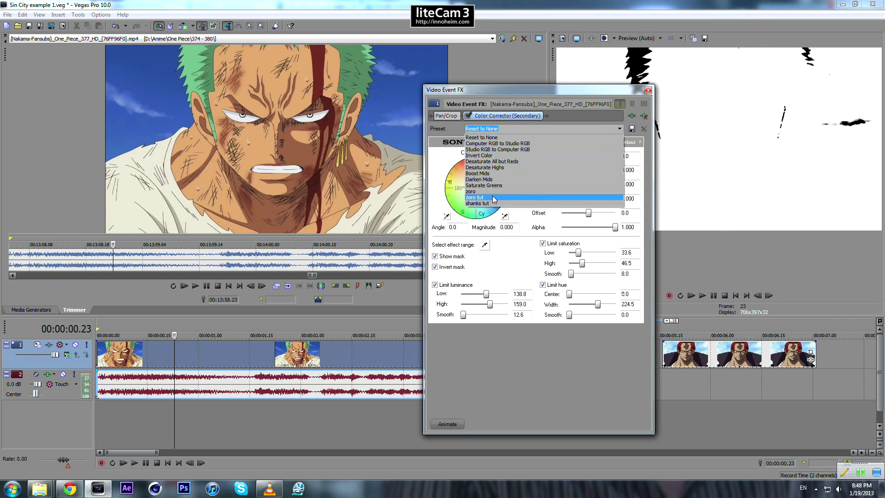
pyautogui.click(491, 198)
pyautogui.click(434, 256)
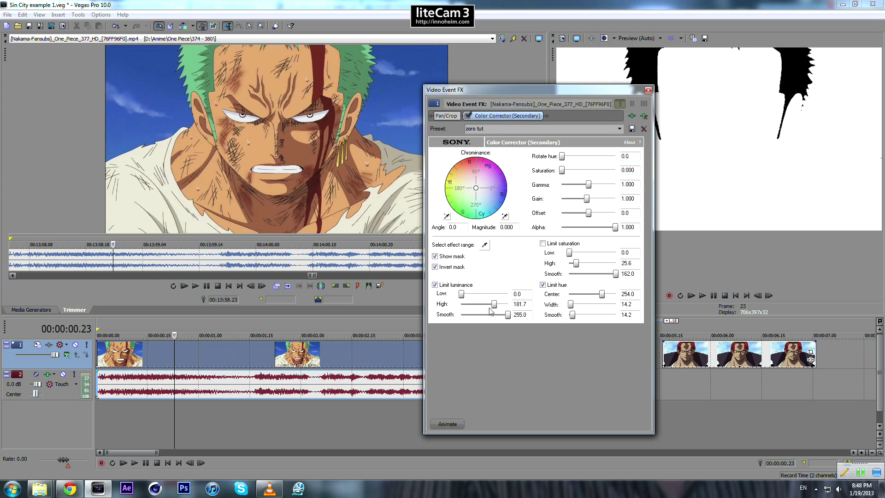
pyautogui.moveTo(608, 91); pyautogui.dragTo(459, 85)
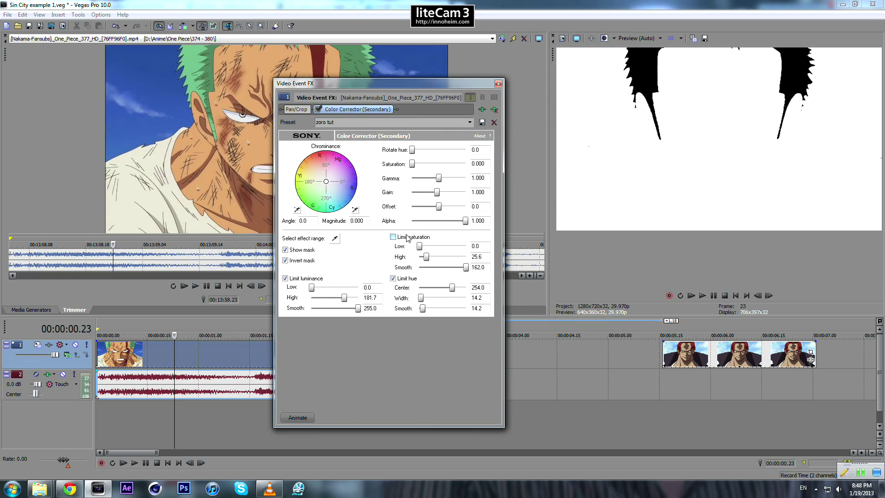
# Step: Preview Zoro graded without the mask, then snap the Shanks clips right after his clip
pyautogui.click(498, 83)
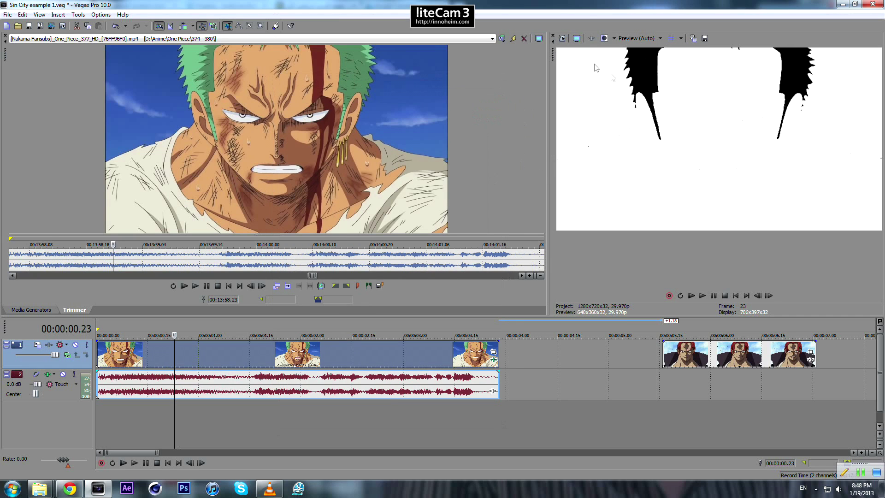
pyautogui.click(494, 359)
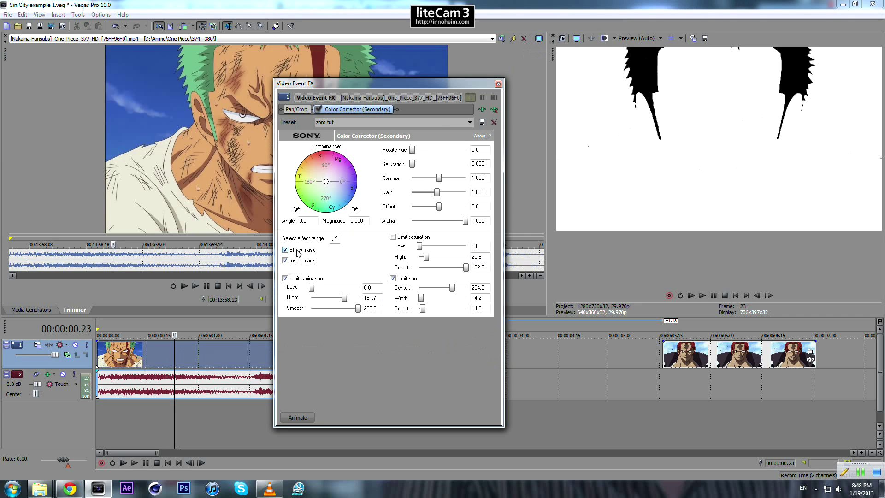
pyautogui.click(298, 251)
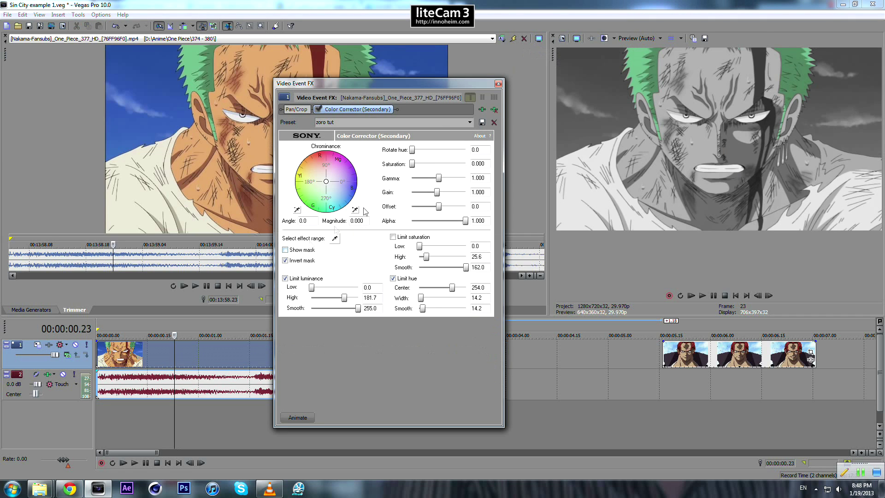
pyautogui.moveTo(413, 164); pyautogui.dragTo(497, 168)
pyautogui.click(498, 84)
pyautogui.moveTo(670, 353); pyautogui.dragTo(507, 350)
# Step: Add Sony Color Corrector (Secondary) to the Shanks clip
pyautogui.click(507, 350)
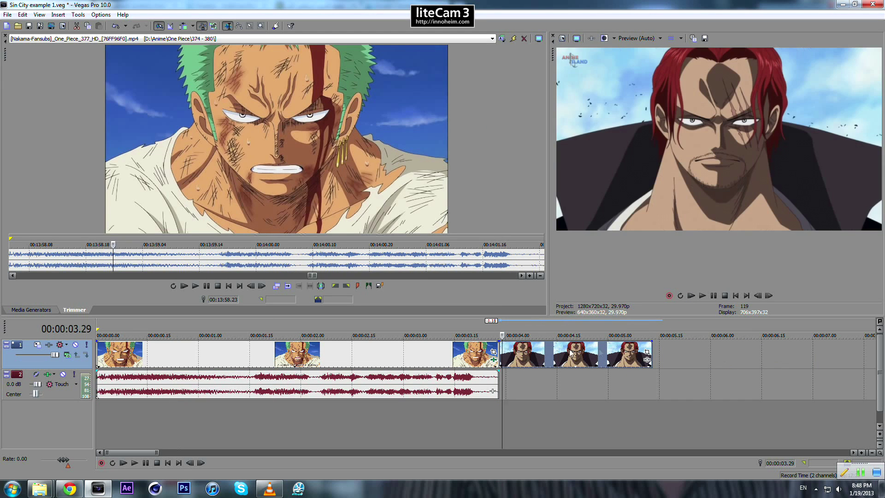
pyautogui.click(646, 360)
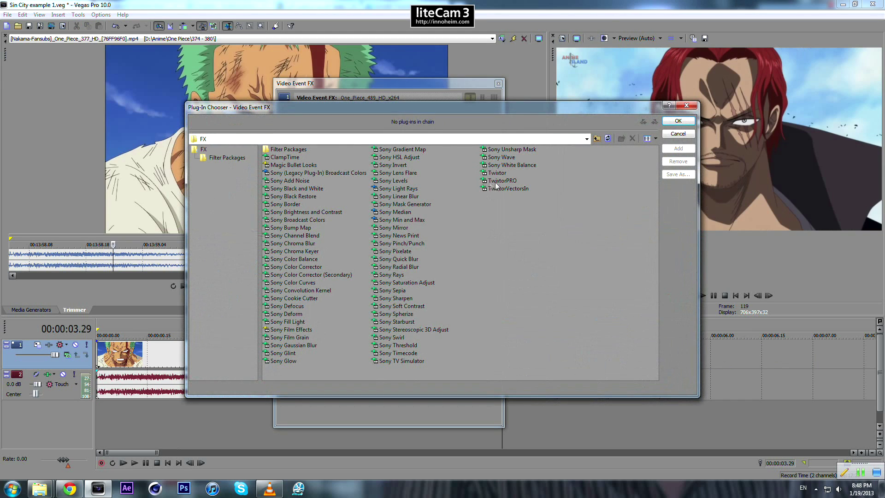
pyautogui.doubleClick(295, 276)
pyautogui.click(678, 121)
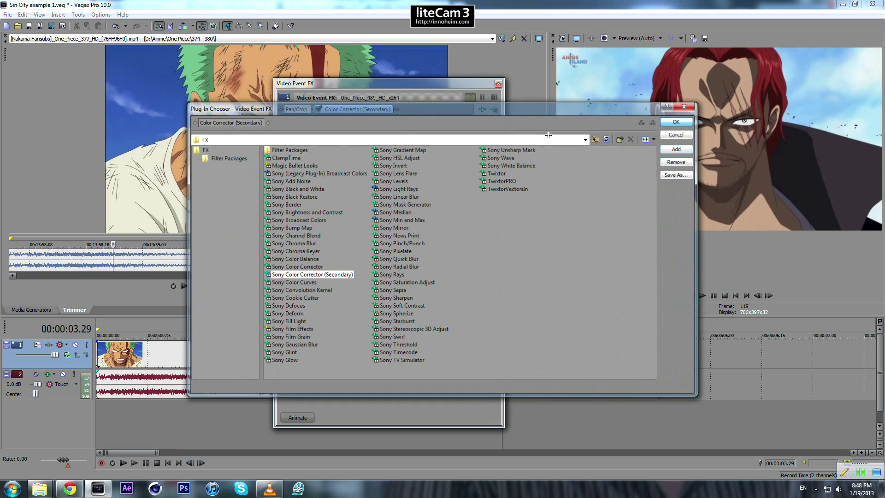
# Step: Sample Shanks' red hair as the effect range and show the mask inverted
pyautogui.click(334, 238)
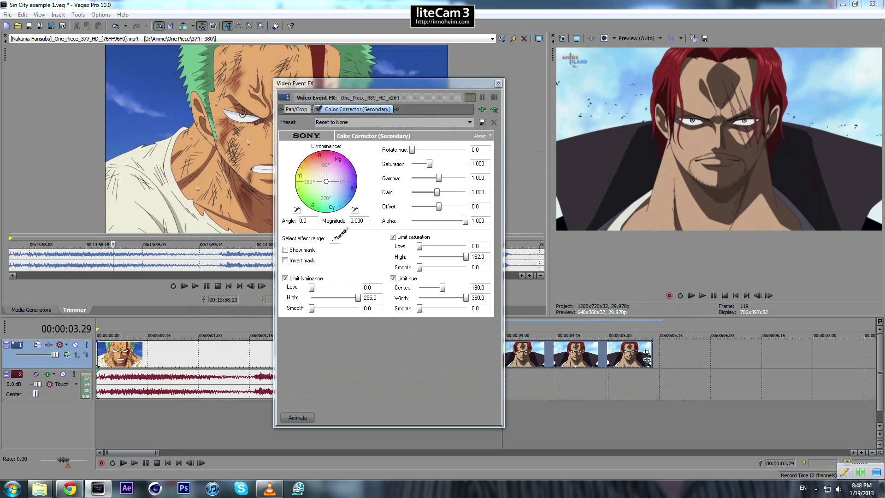
pyautogui.click(674, 65)
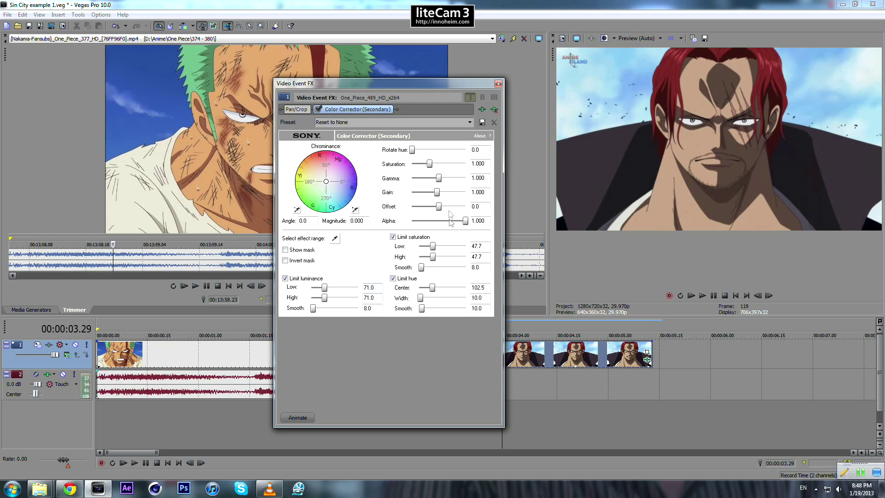
pyautogui.click(285, 249)
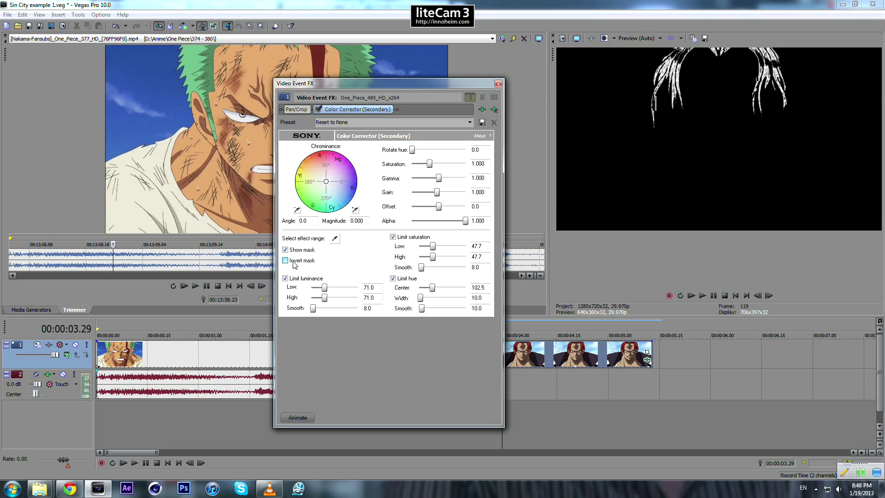
pyautogui.click(293, 262)
pyautogui.moveTo(433, 257); pyautogui.dragTo(436, 257)
pyautogui.moveTo(432, 246); pyautogui.dragTo(425, 247)
# Step: Load the Shanks clip into the Trimmer and lower the mask's upper saturation limit
pyautogui.rightClick(524, 356)
pyautogui.click(551, 110)
pyautogui.moveTo(474, 79); pyautogui.dragTo(560, 9)
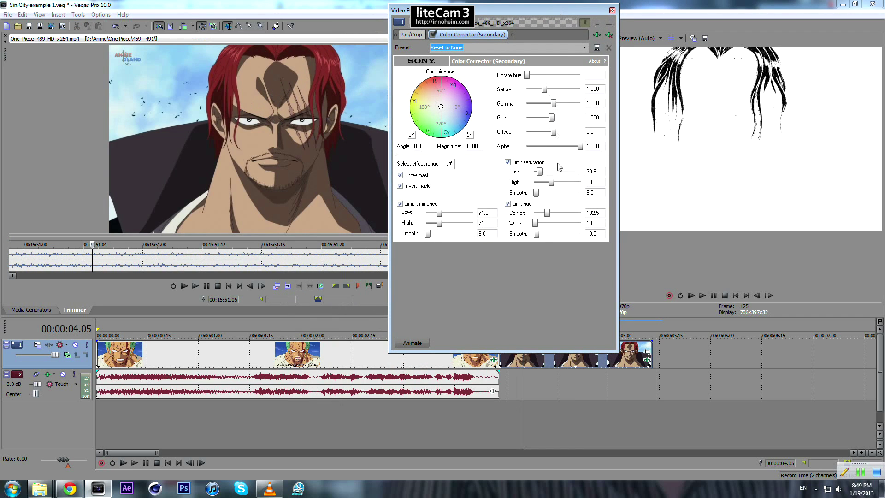
pyautogui.moveTo(551, 182)
pyautogui.mouseDown()
pyautogui.moveTo(578, 186)
pyautogui.moveTo(554, 191)
pyautogui.moveTo(574, 194)
pyautogui.moveTo(534, 175)
pyautogui.moveTo(542, 173)
pyautogui.mouseUp()
# Step: Tune the hair mask's luminance and hue (width 53.4, smoothing 39.2), then set Saturation to 0.000
pyautogui.moveTo(439, 215)
pyautogui.mouseDown()
pyautogui.moveTo(426, 212)
pyautogui.moveTo(448, 225)
pyautogui.moveTo(436, 225)
pyautogui.moveTo(443, 224)
pyautogui.moveTo(434, 235)
pyautogui.moveTo(464, 235)
pyautogui.moveTo(426, 235)
pyautogui.moveTo(446, 224)
pyautogui.moveTo(428, 219)
pyautogui.mouseUp()
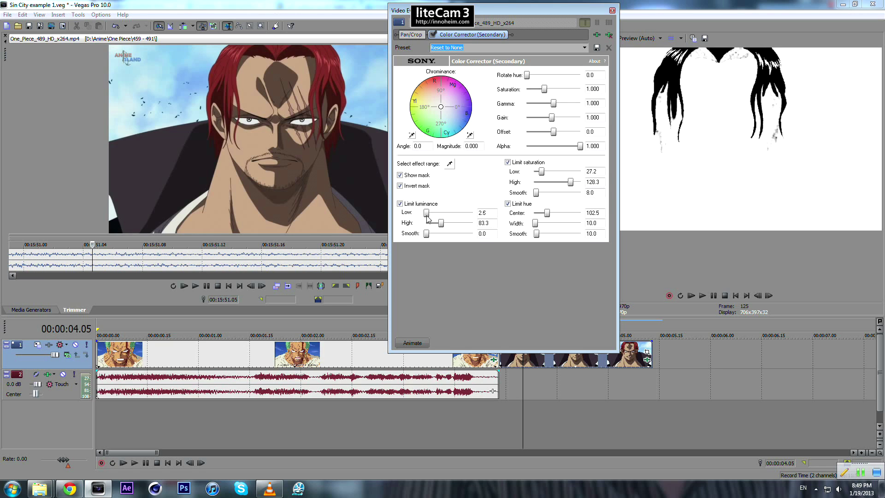
pyautogui.moveTo(547, 214); pyautogui.dragTo(544, 234)
pyautogui.click(399, 176)
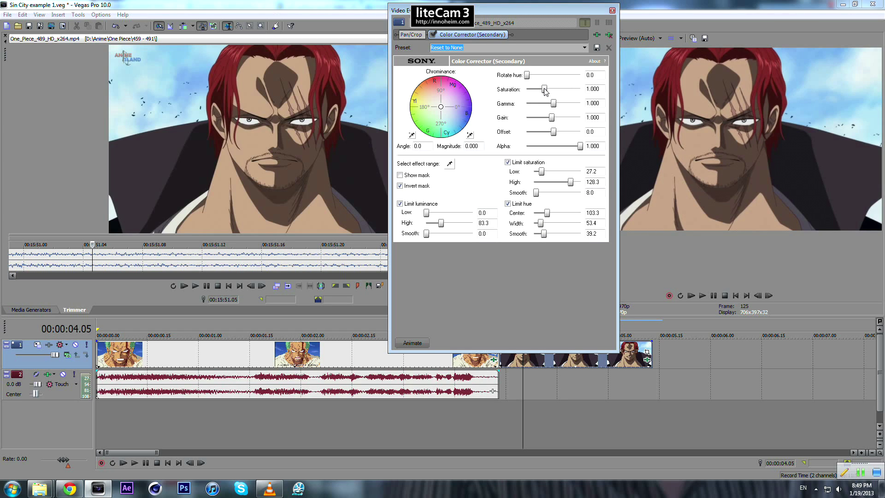
pyautogui.moveTo(545, 89); pyautogui.dragTo(496, 90)
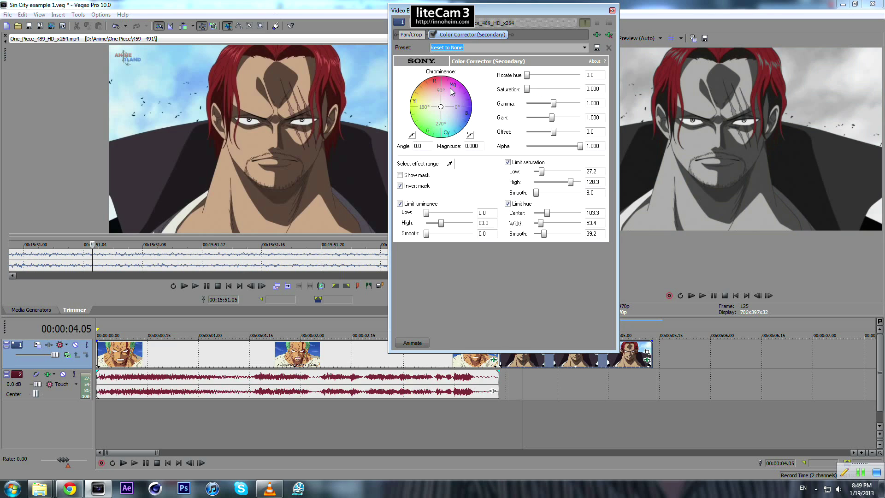